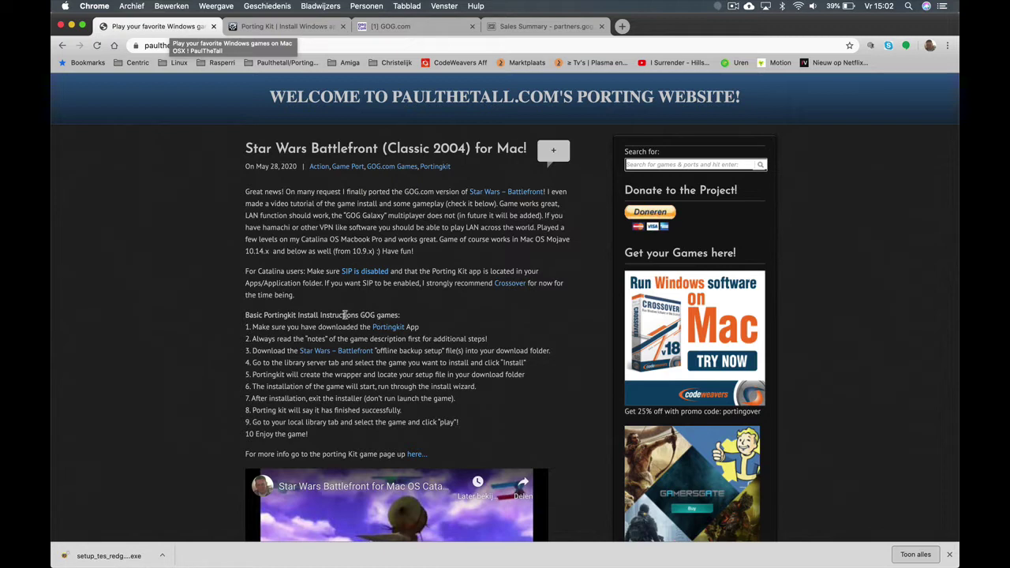
Show the About This Mac overview, revealing macOS Catalina 10.15.4.
left_click(66, 7)
left_click(71, 18)
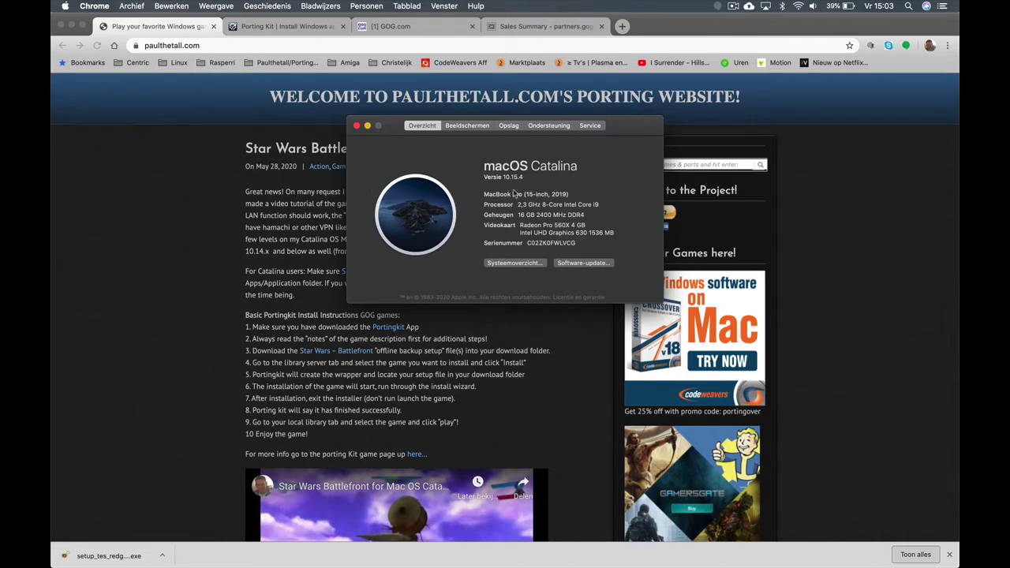
Close the About This Mac window to return to the Battlefront article.
left_click(356, 127)
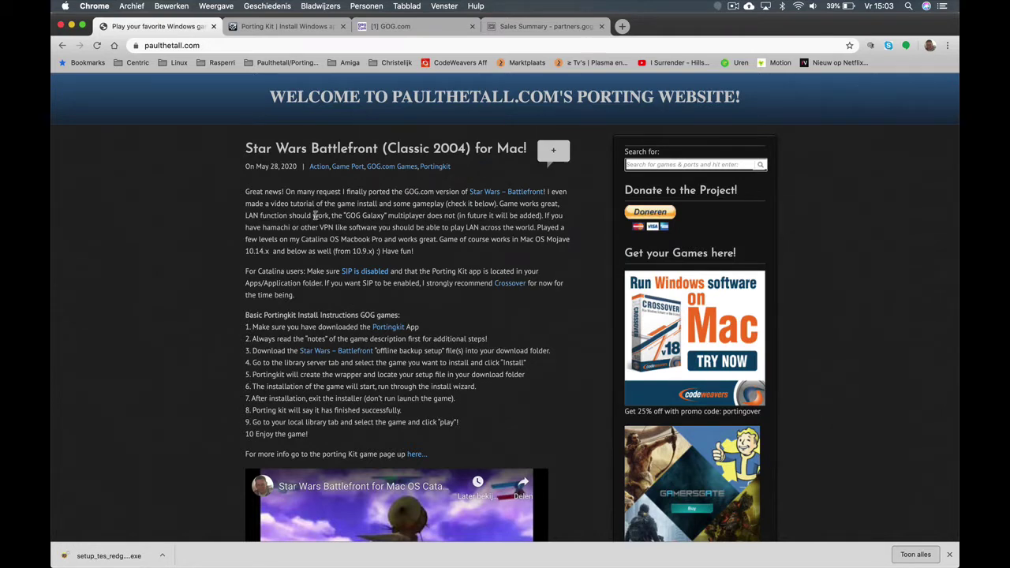
left_click(273, 29)
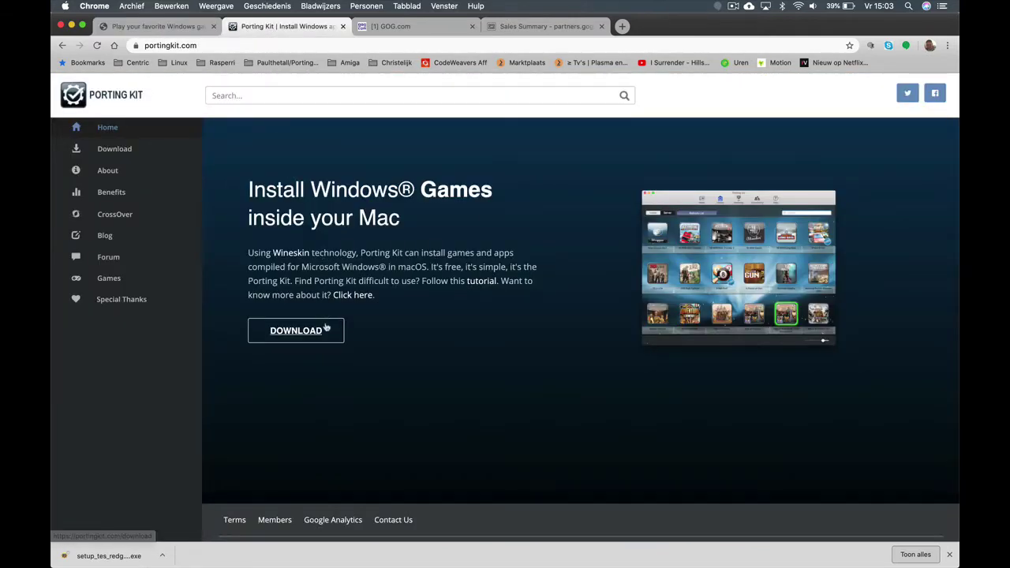
left_click(120, 150)
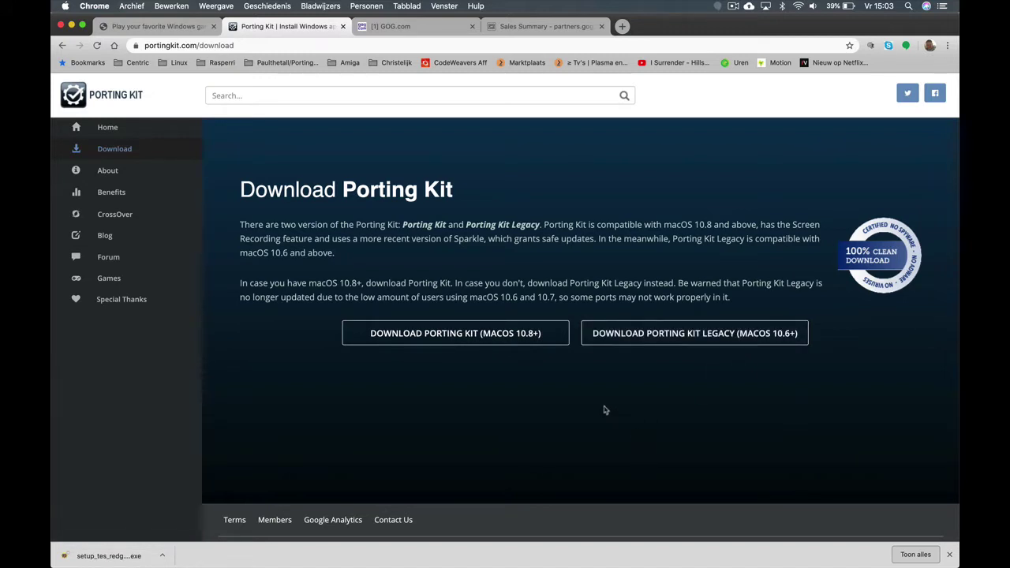
left_click(159, 28)
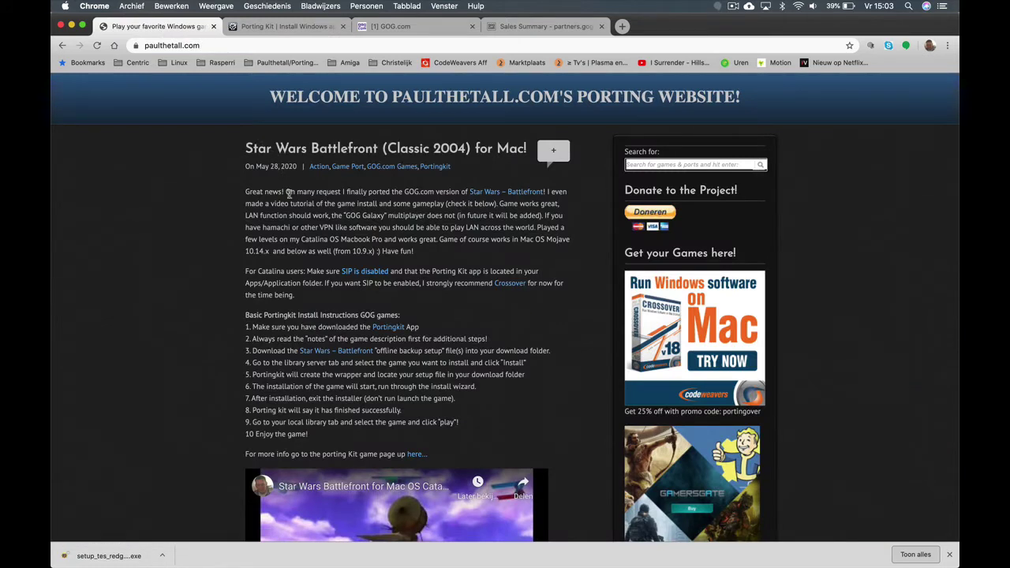
Open the Porting Kit guide on paulthetall.com and scroll to its Catalina SIP instructions.
scroll(289, 193, "up", 5)
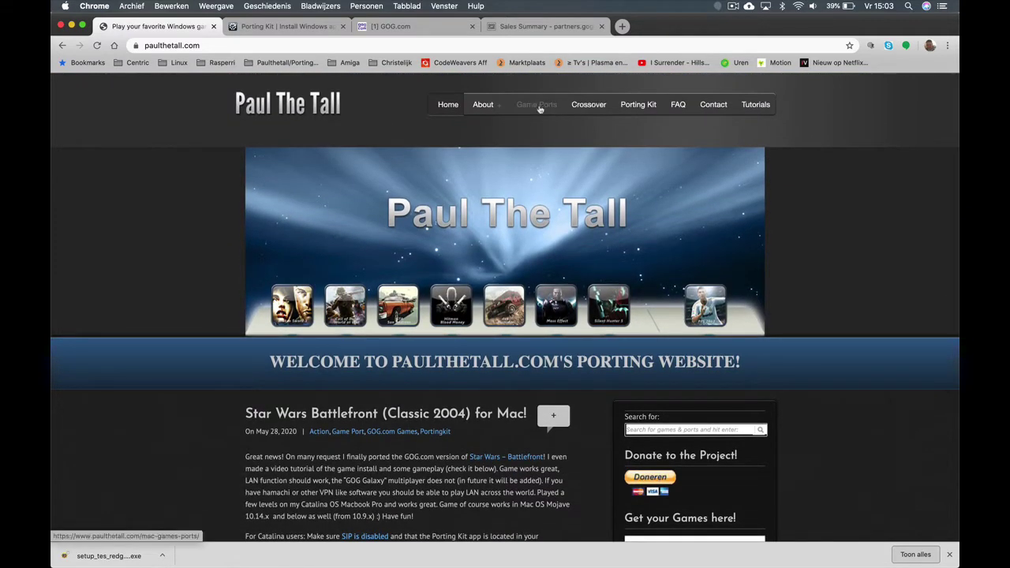
left_click(636, 105)
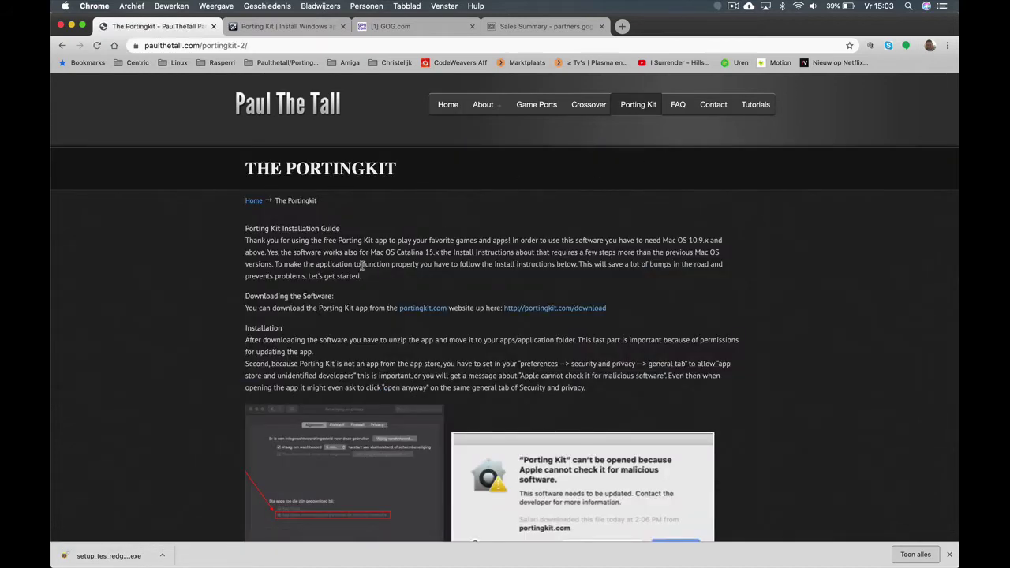
scroll(361, 265, "down", 2)
scroll(361, 266, "down", 3)
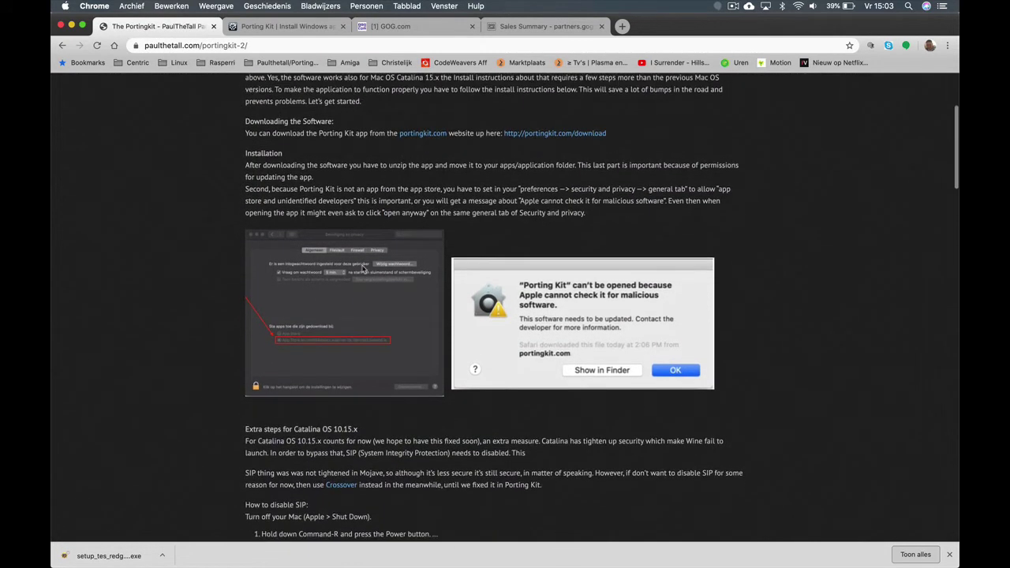
scroll(362, 269, "down", 5)
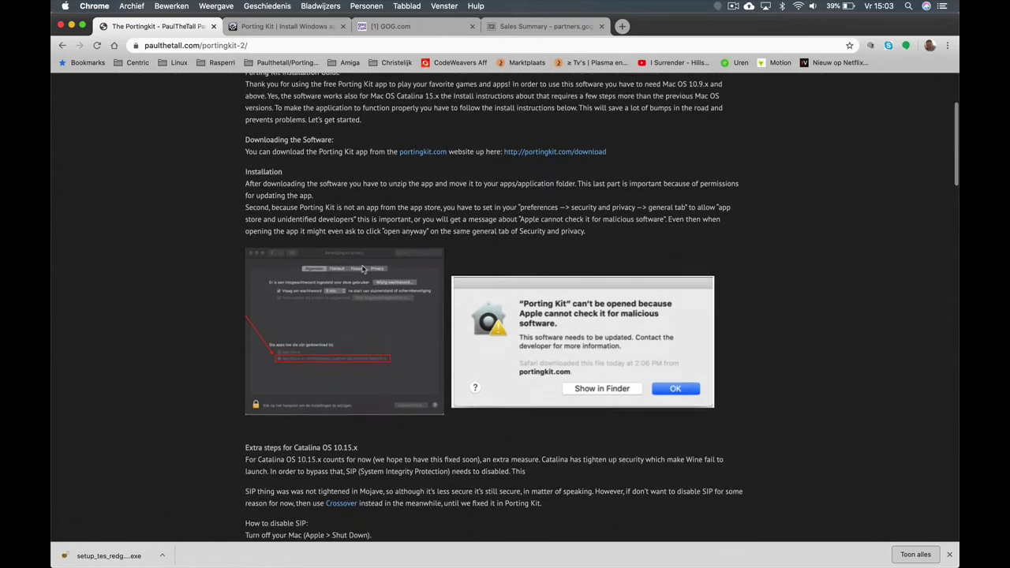
scroll(362, 269, "down", 2)
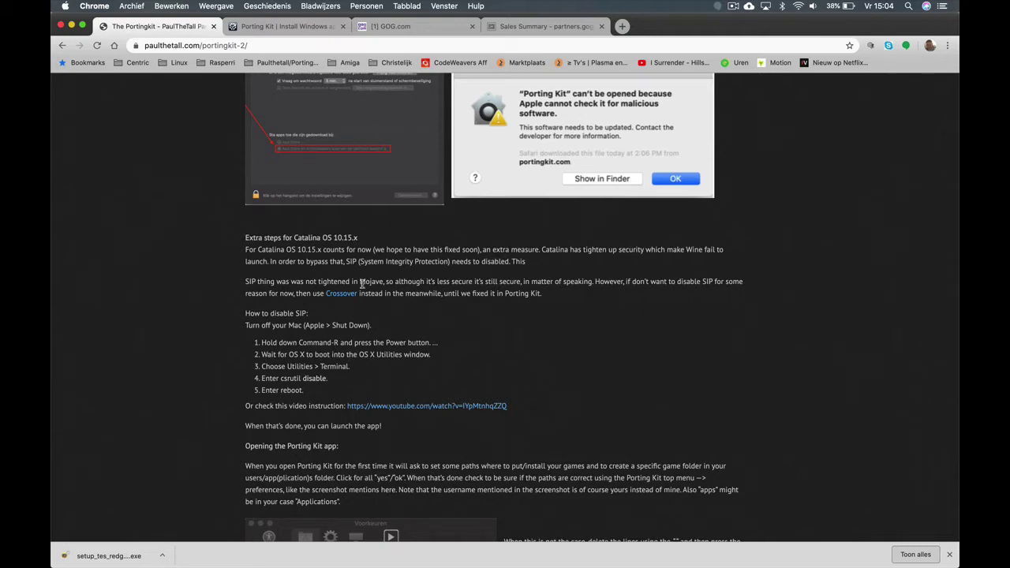
Read through the rest of the Porting Kit guide, then return to the paulthetall.com homepage.
scroll(413, 298, "up", 5)
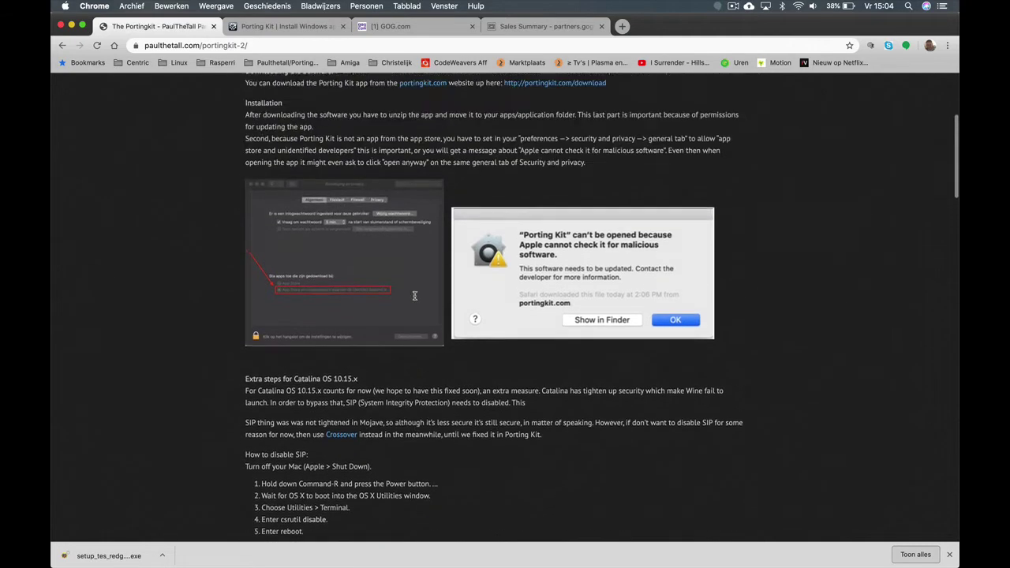
scroll(414, 300, "down", 4)
scroll(415, 297, "down", 2)
scroll(415, 299, "up", 6)
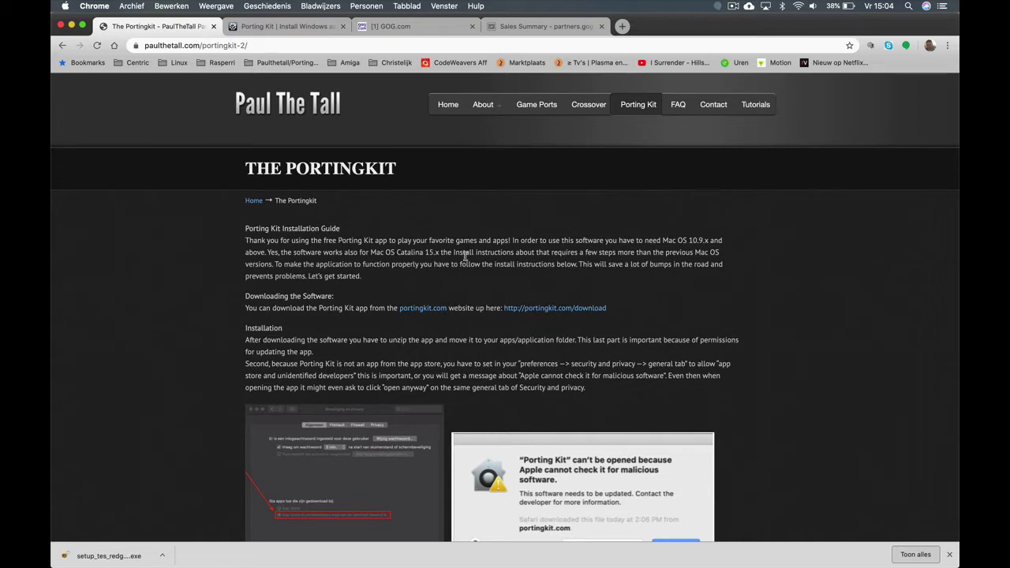
scroll(371, 276, "down", 3)
scroll(370, 275, "down", 5)
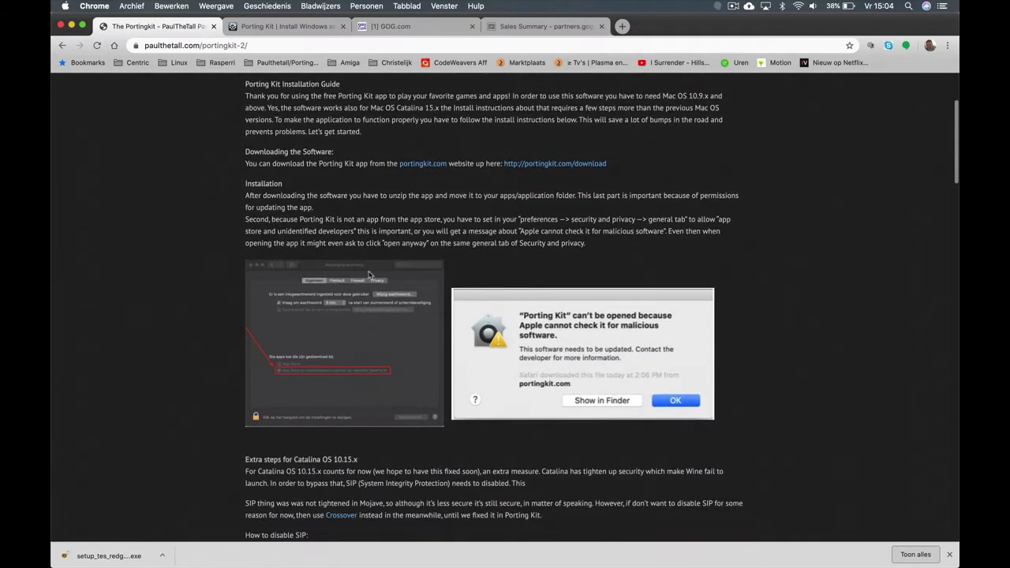
scroll(442, 398, "down", 3)
scroll(460, 407, "down", 5)
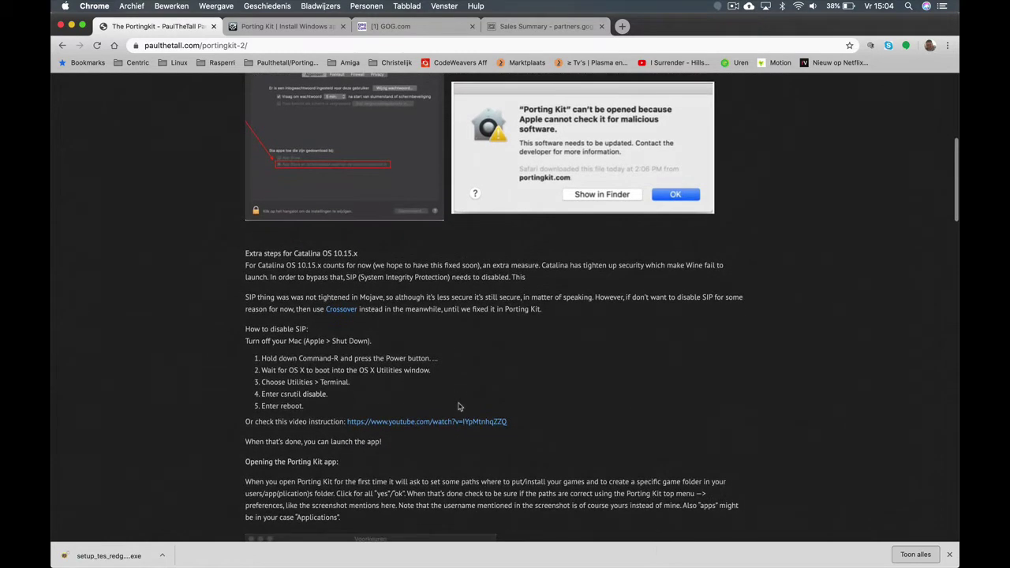
scroll(461, 407, "down", 1)
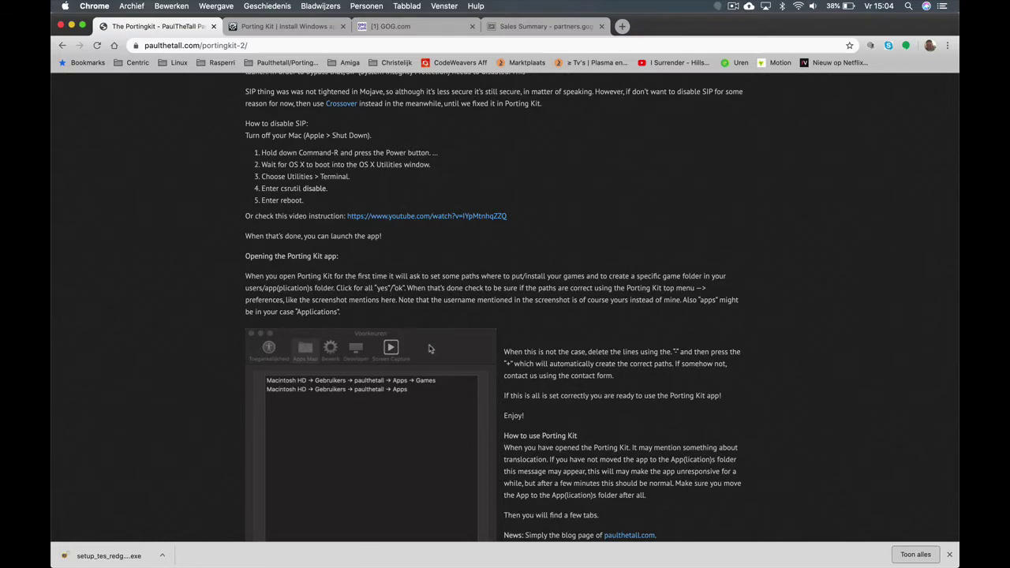
scroll(430, 349, "down", 10)
scroll(430, 350, "up", 20)
scroll(430, 349, "up", 3)
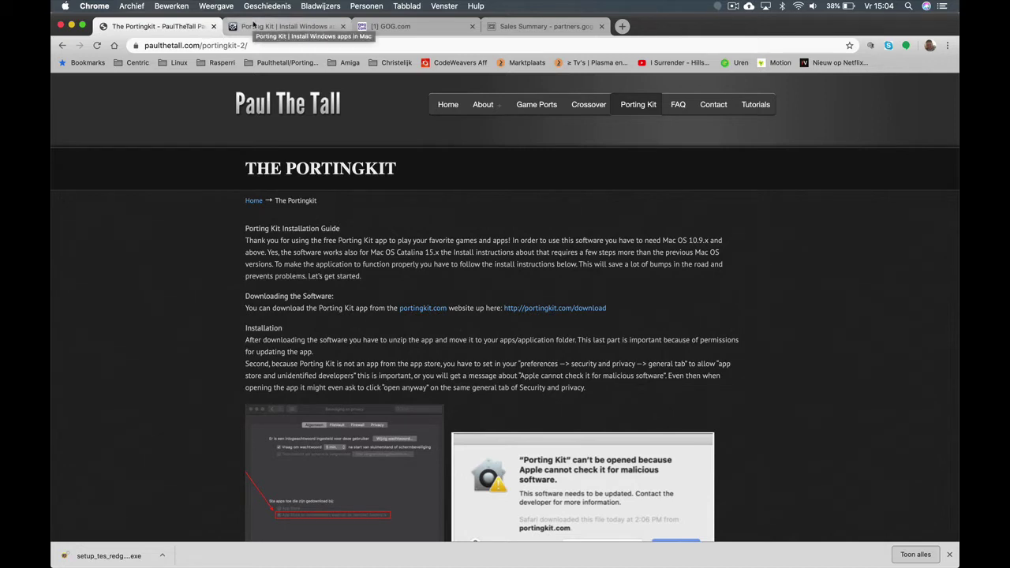
left_click(449, 110)
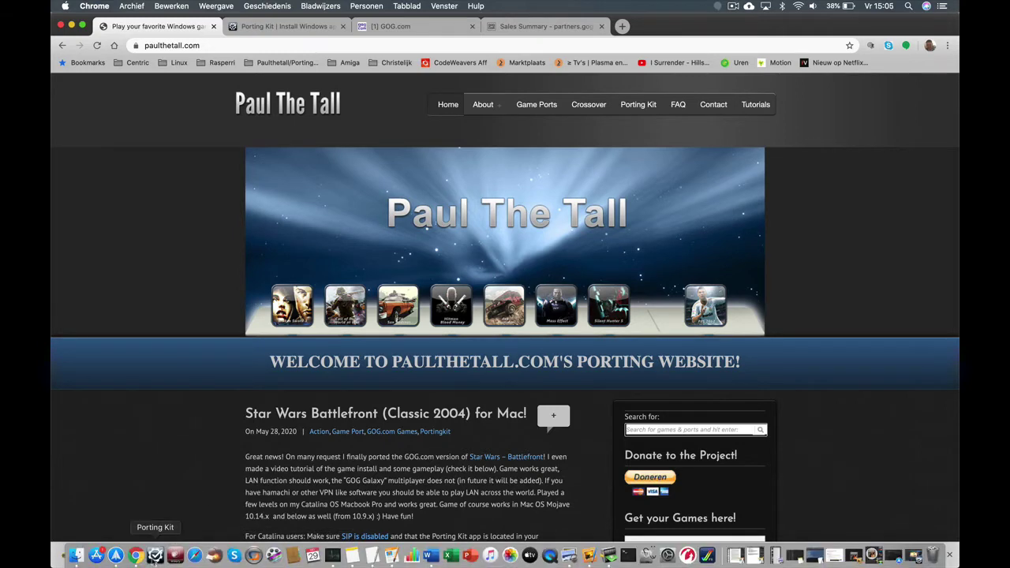
Launch Porting Kit, search 'star wars' and open STAR WARS - KOTOR (ID: 1482) and its GOG store link.
left_click(156, 556)
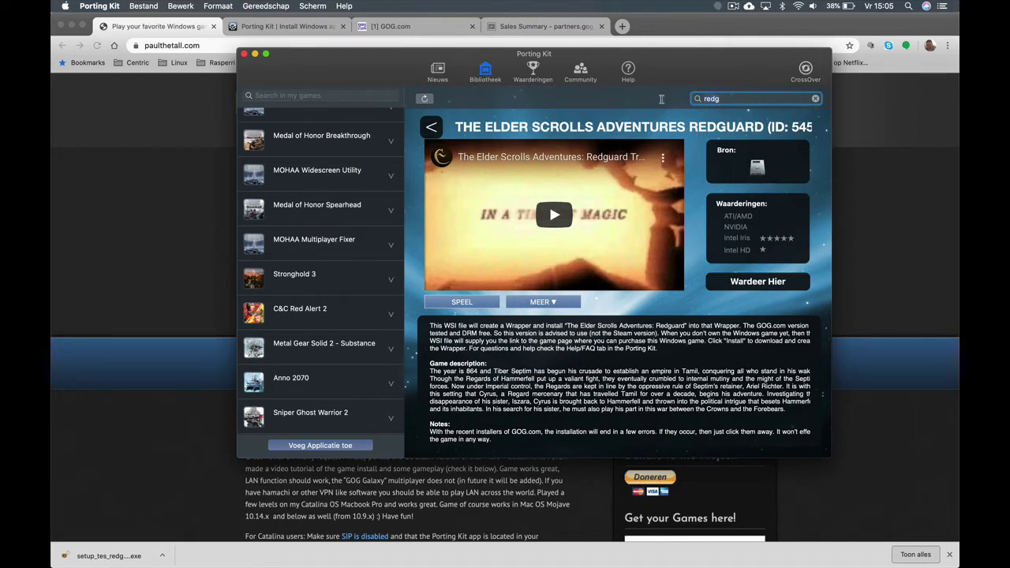
key("Escape")
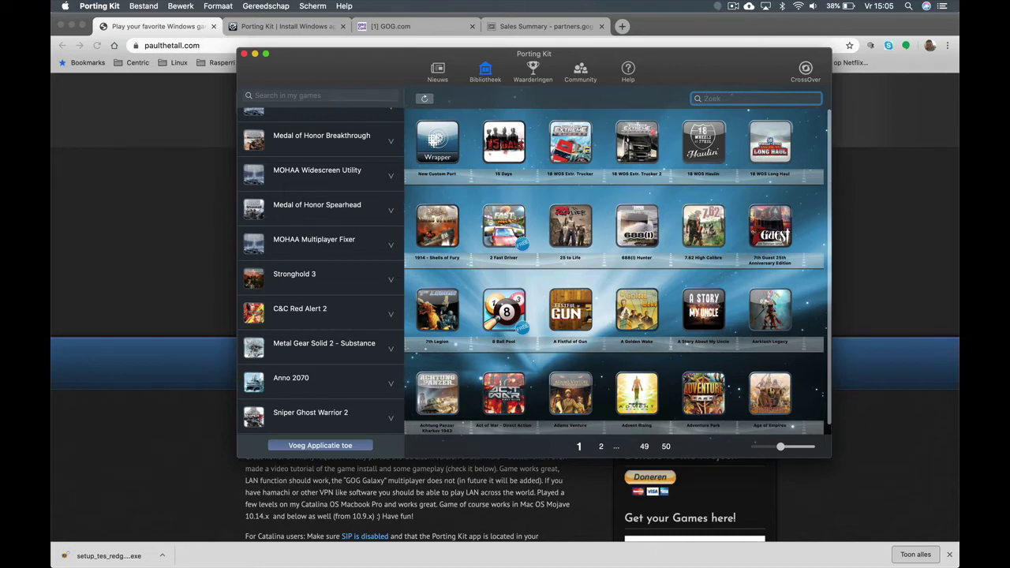
type("star wars")
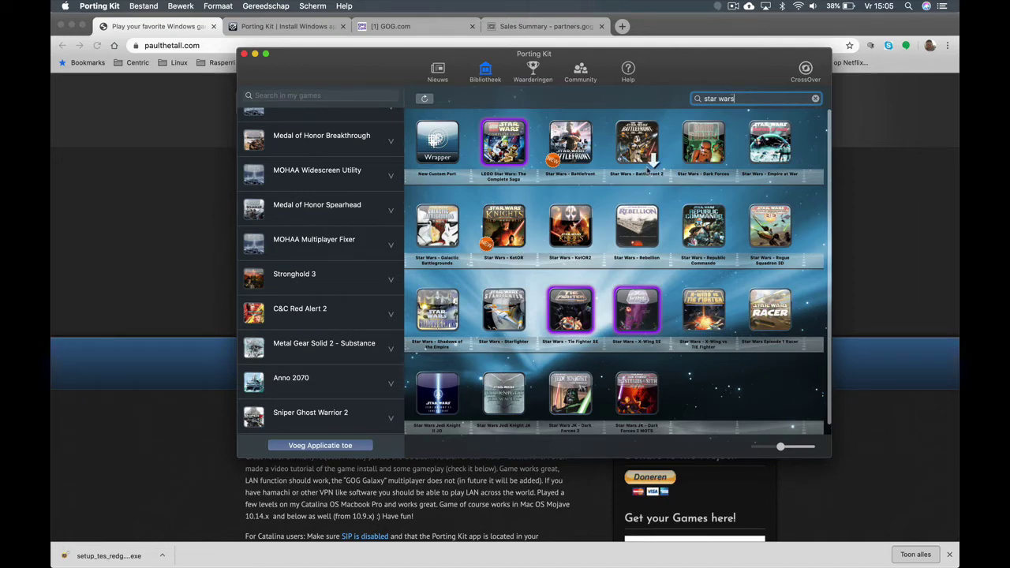
left_click(504, 230)
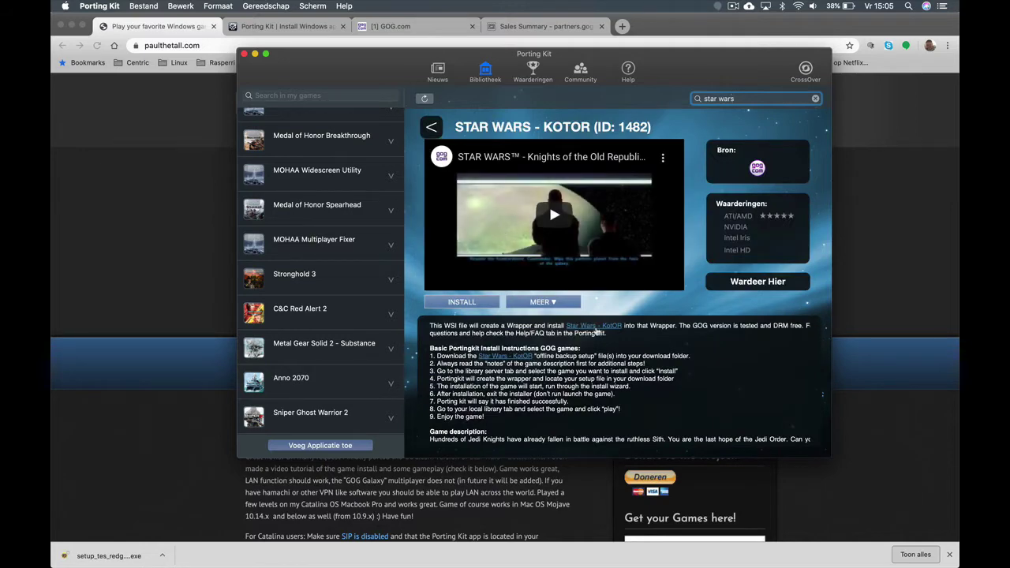
left_click(595, 327)
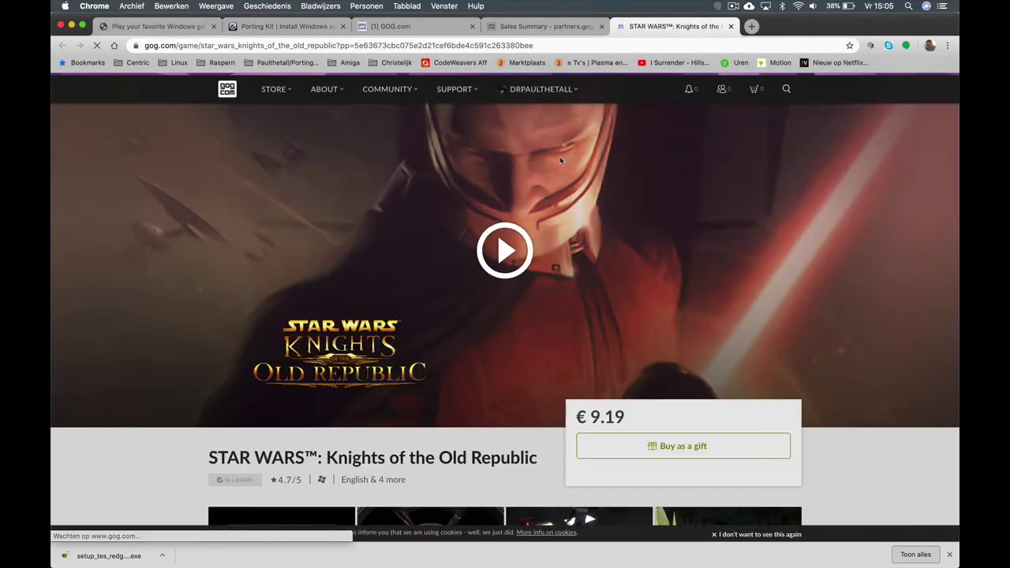
Close the GOG KotOR store and Sales Summary tabs, leaving the offline installer download panel, and minimize Chrome.
scroll(340, 229, "down", 10)
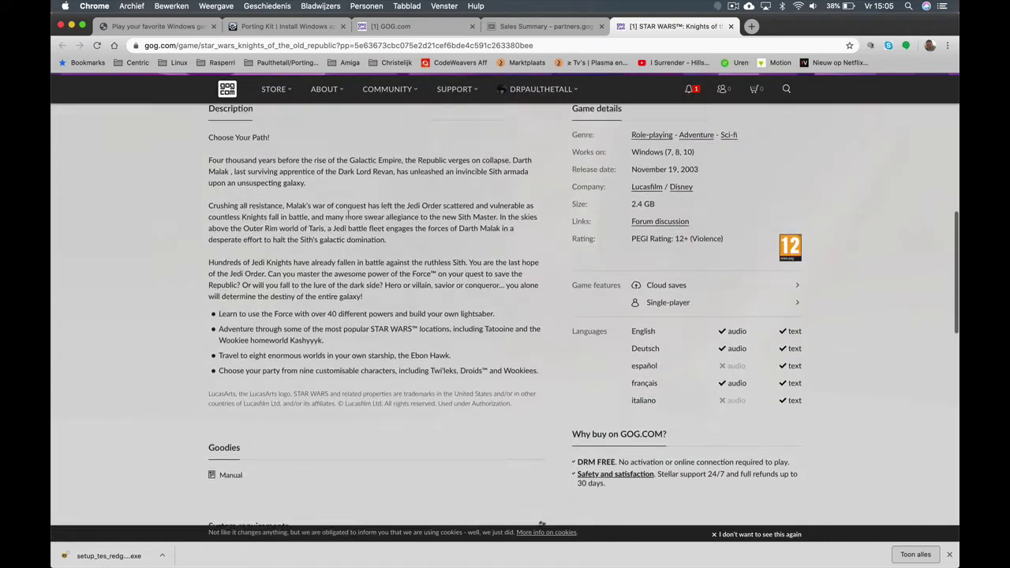
scroll(348, 213, "up", 3)
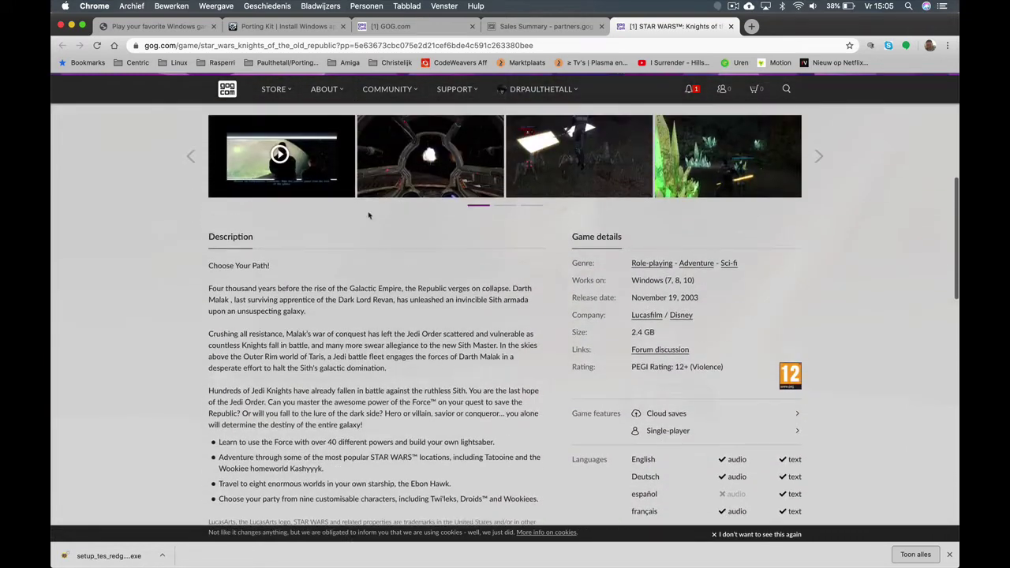
left_click(732, 27)
left_click(602, 26)
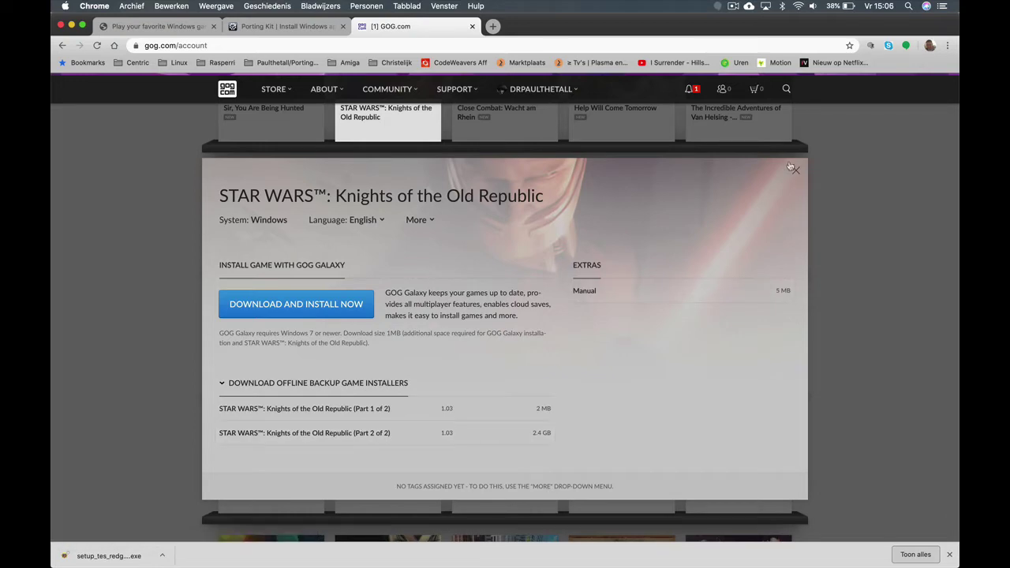
left_click(71, 25)
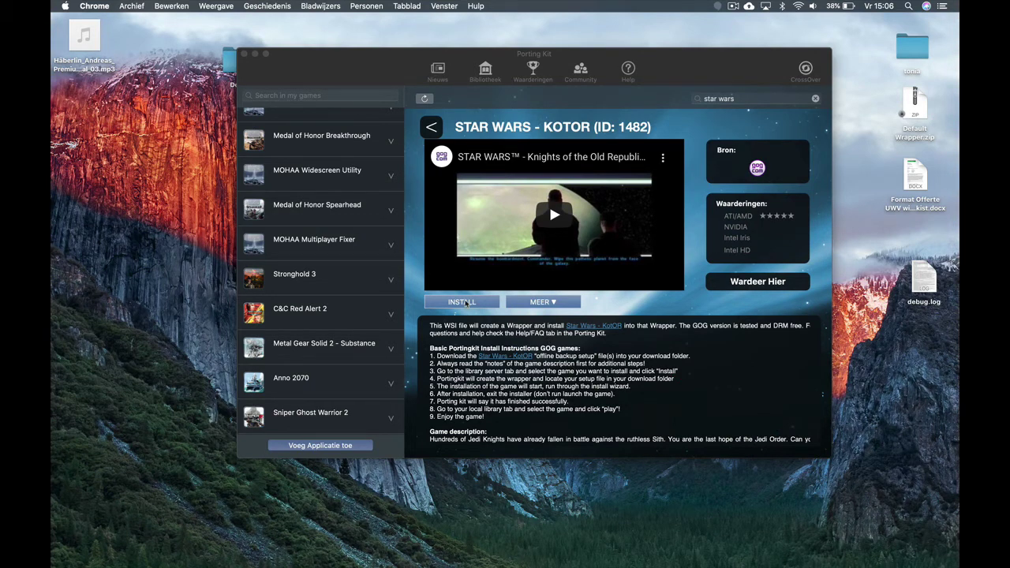
Start the STAR WARS - KOTOR installation in Porting Kit with Install Now.
left_click(465, 303)
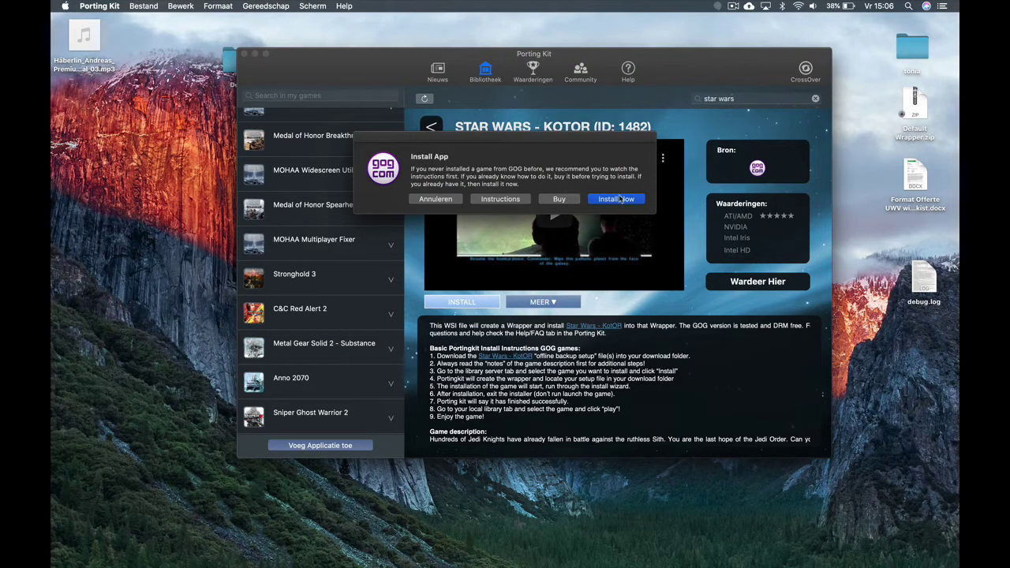
left_click(620, 199)
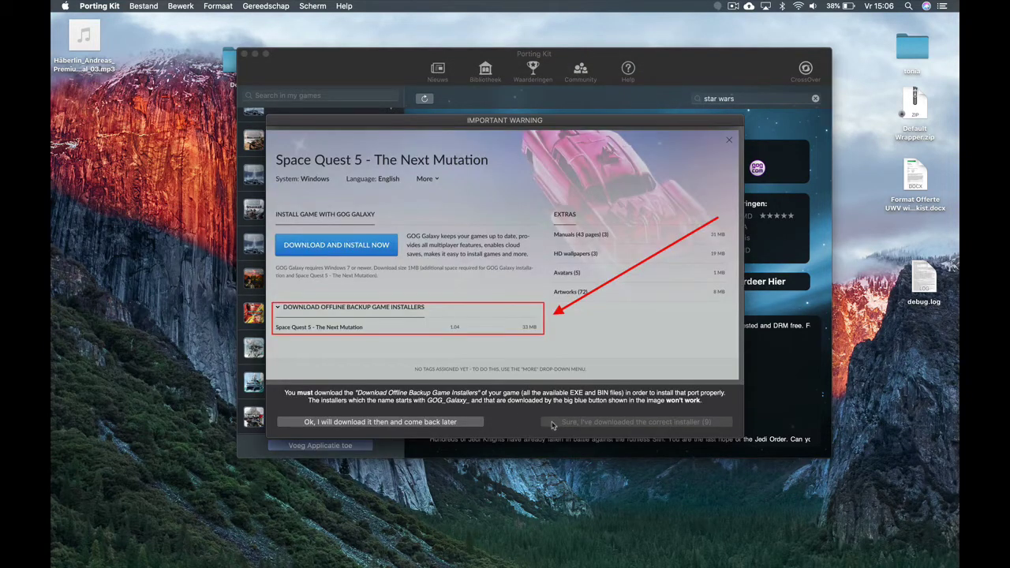